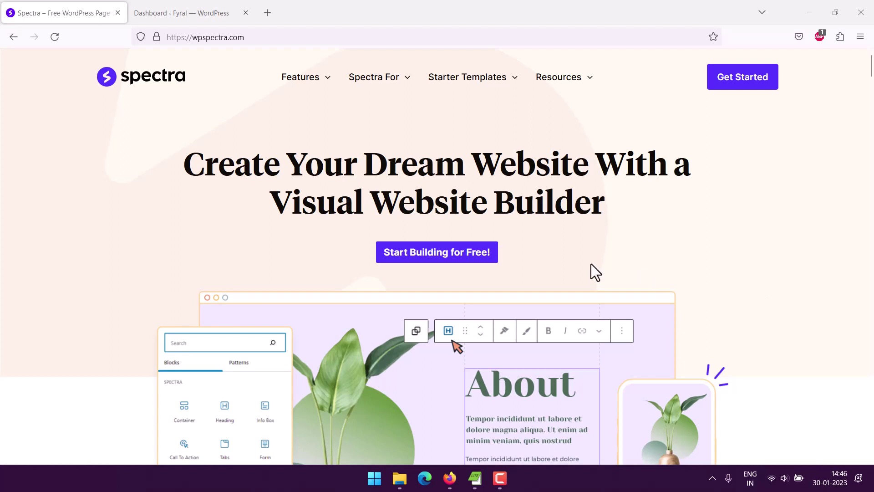
# Search the plugin directory for 'spectra' and confirm Spectra – WordPress Gutenberg Blocks is active.
pyautogui.click(172, 10)
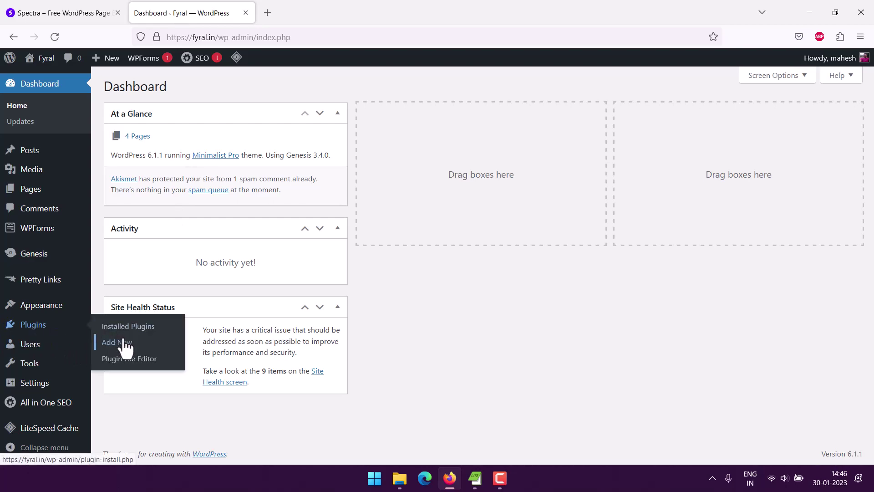
pyautogui.click(118, 341)
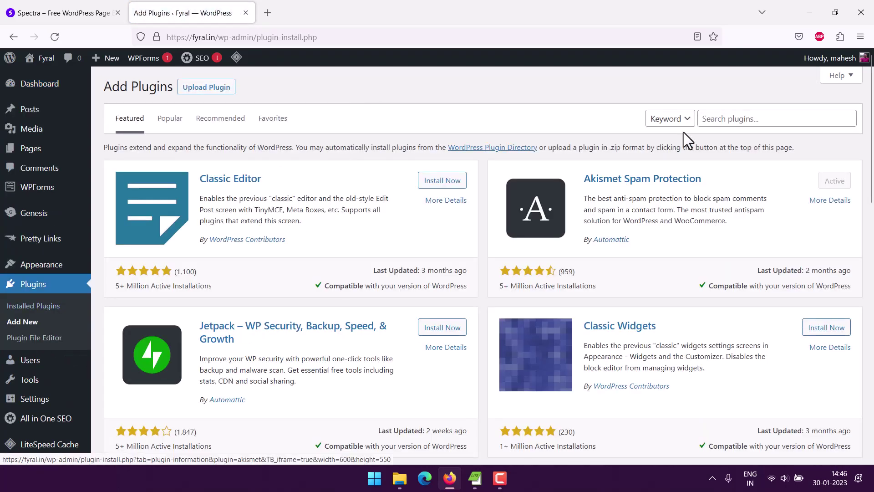
pyautogui.click(734, 120)
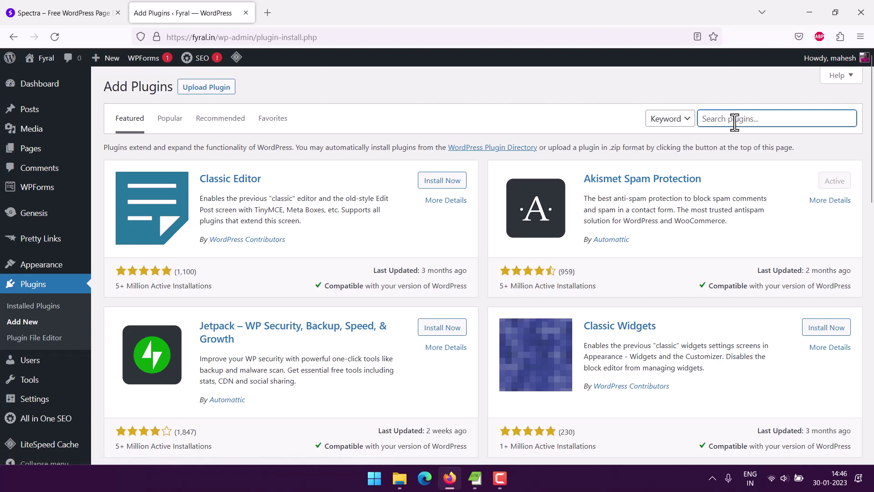
pyautogui.write('spectra')
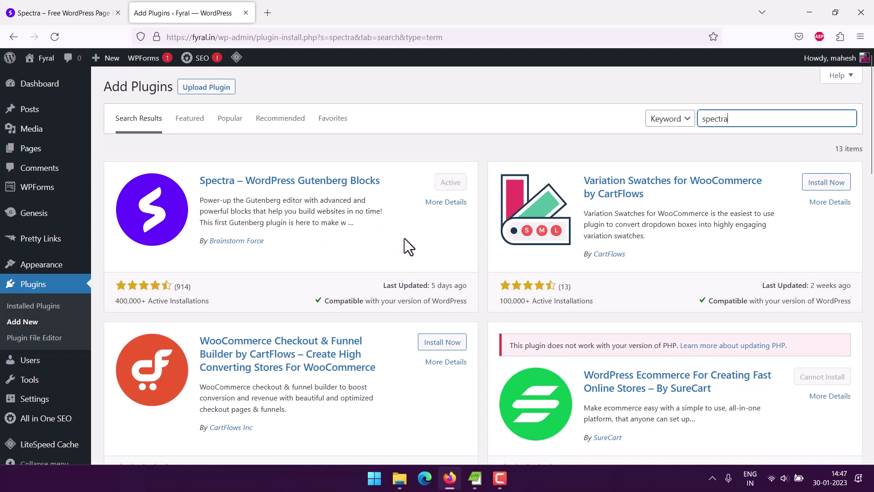
# Open the Sample page from the All Pages list in the block editor.
pyautogui.click(116, 150)
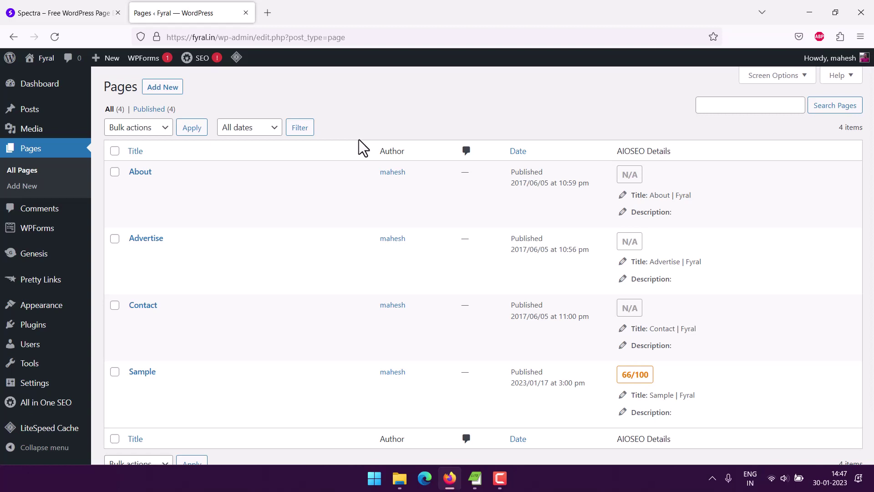
pyautogui.click(135, 385)
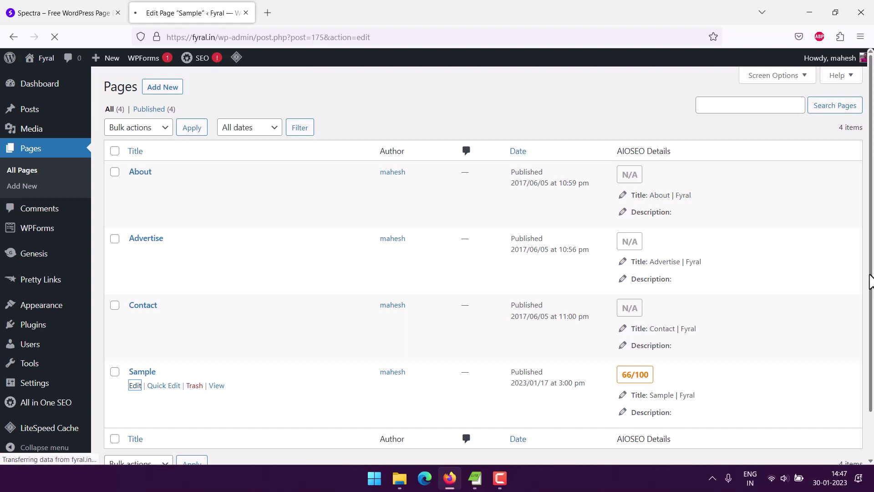
pyautogui.scroll(-3, 397, 173)
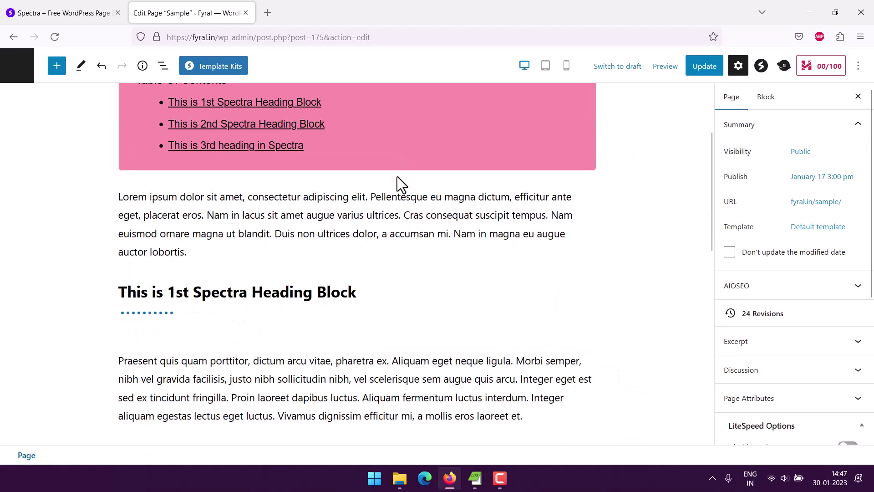
pyautogui.scroll(-10, 397, 176)
pyautogui.scroll(-4, 397, 177)
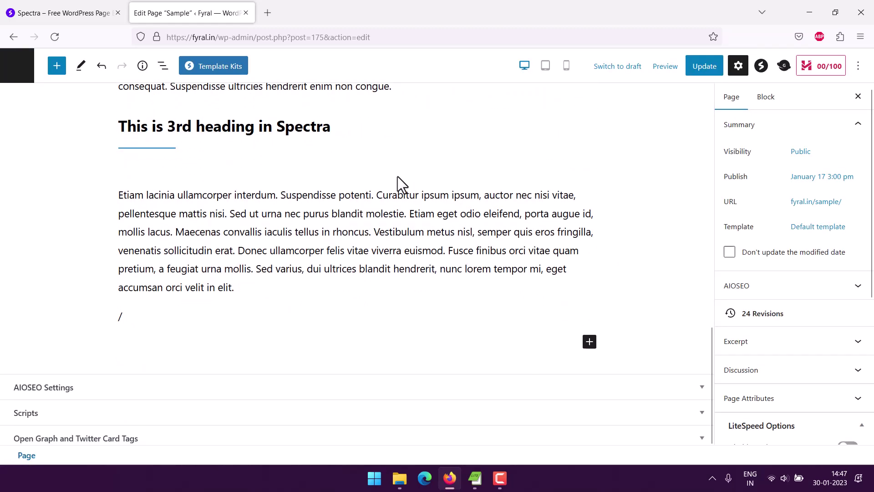
# Clear the empty last paragraph and drag a Spectra Post Carousel block below the final paragraph.
pyautogui.click(180, 309)
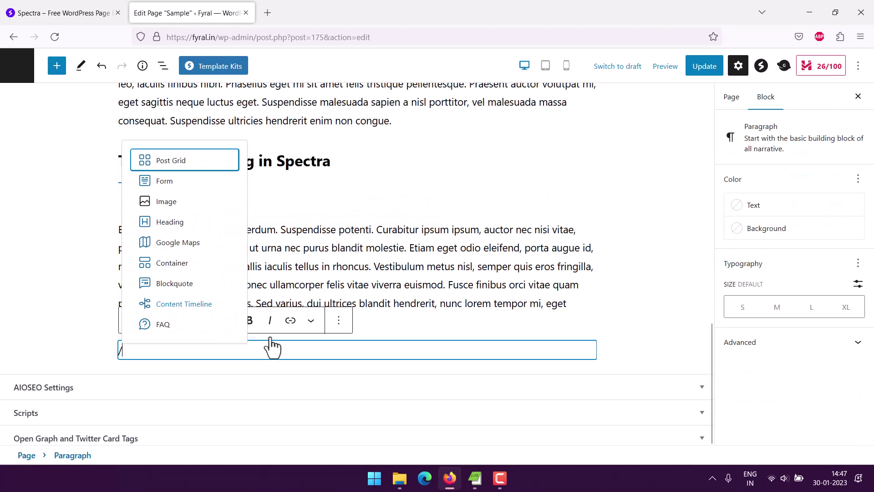
pyautogui.press('BackSpace')
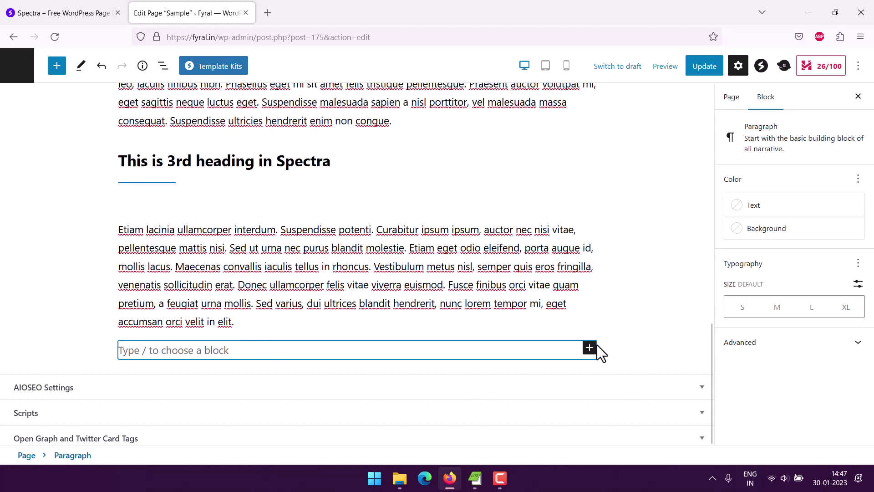
pyautogui.click(590, 349)
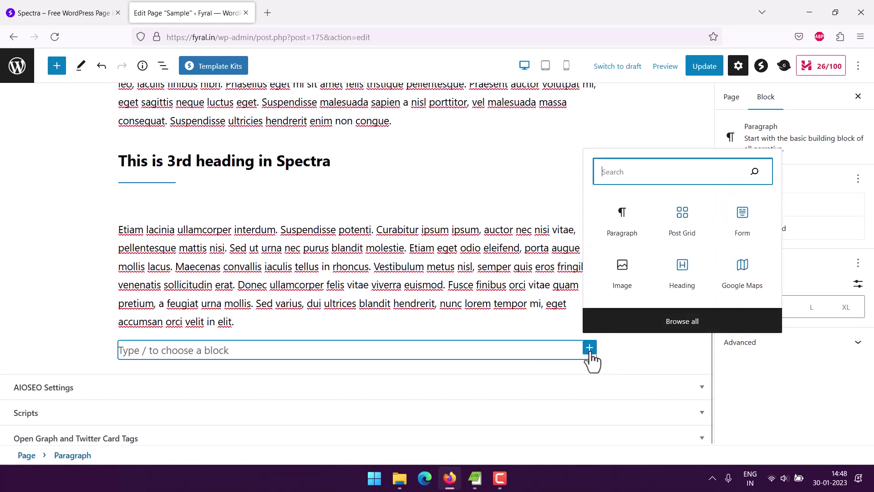
pyautogui.click(682, 321)
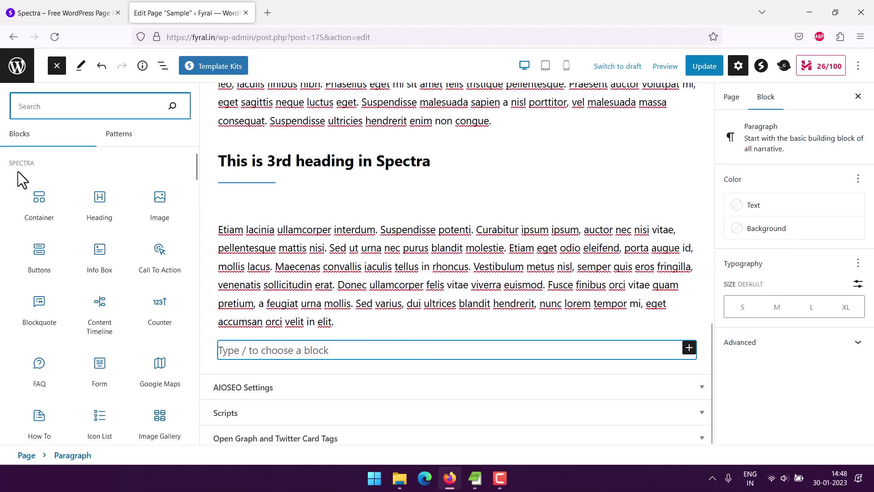
pyautogui.scroll(-2, 95, 243)
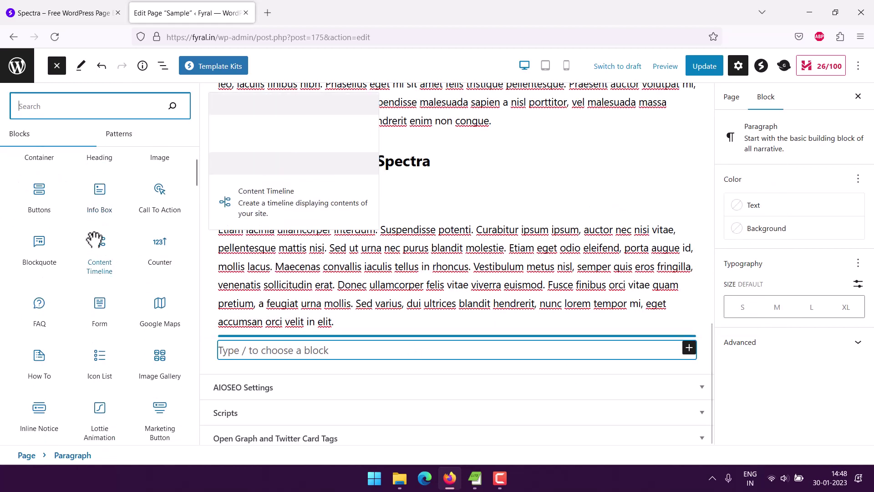
pyautogui.scroll(-3, 94, 240)
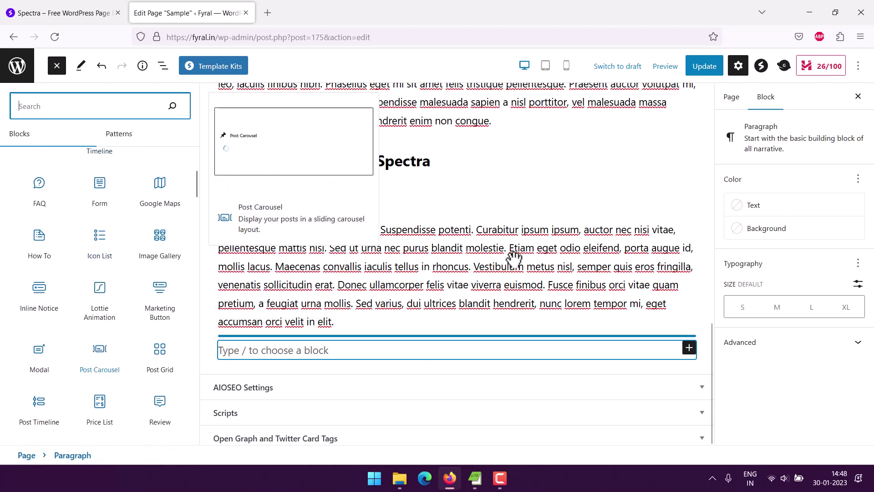
pyautogui.moveTo(512, 260); pyautogui.dragTo(512, 261)
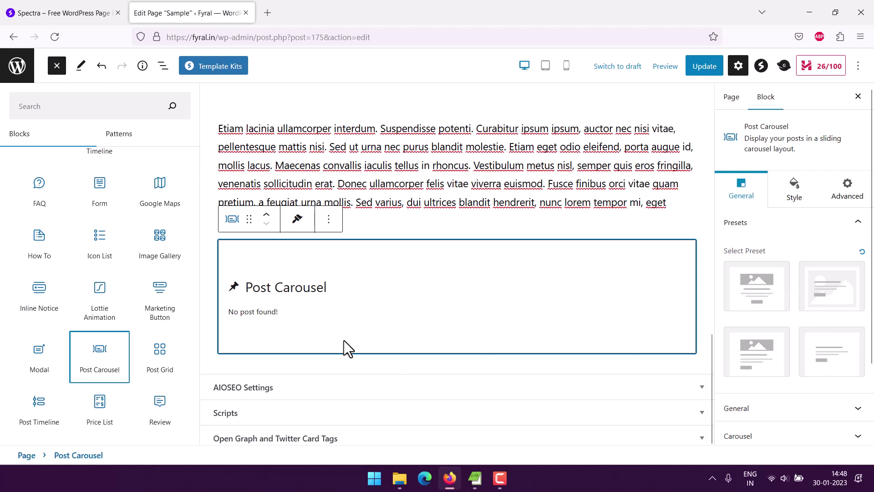
# Start a new post in a separate tab, then save the Sample page with Ctrl+S.
pyautogui.rightClick(20, 74)
pyautogui.click(57, 79)
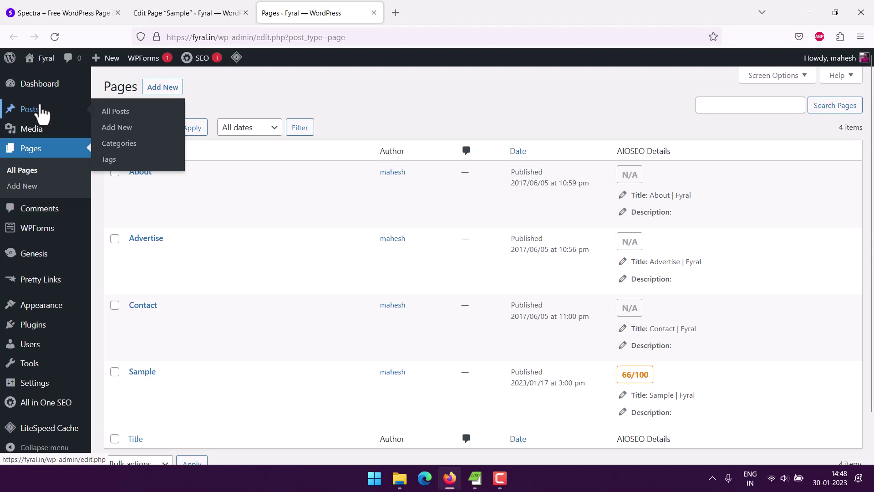
pyautogui.click(127, 120)
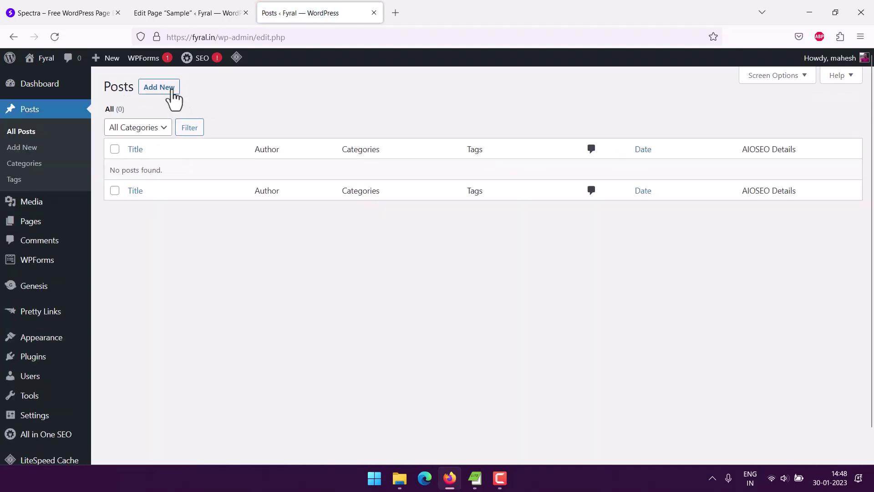
pyautogui.click(169, 93)
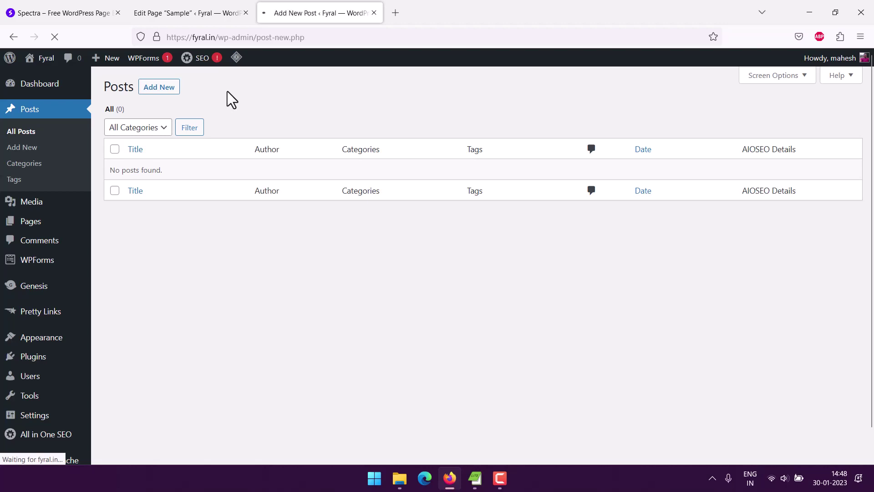
pyautogui.click(190, 13)
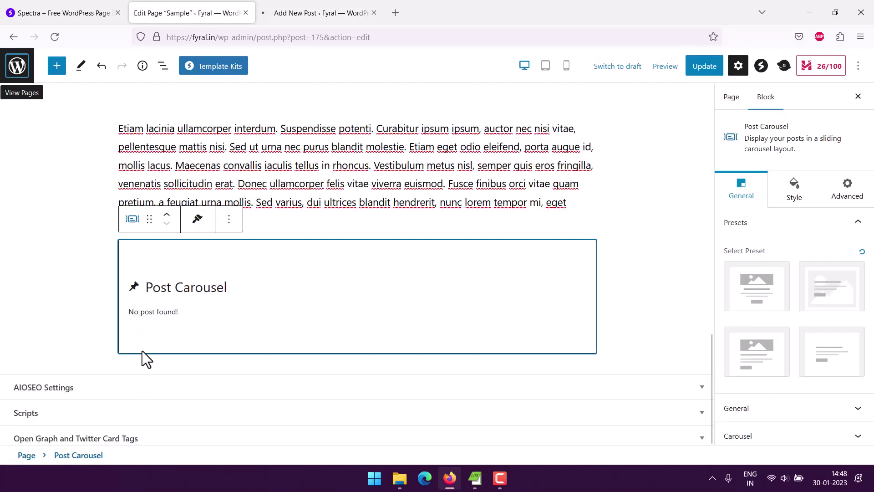
pyautogui.hotkey('ctrl', 's')
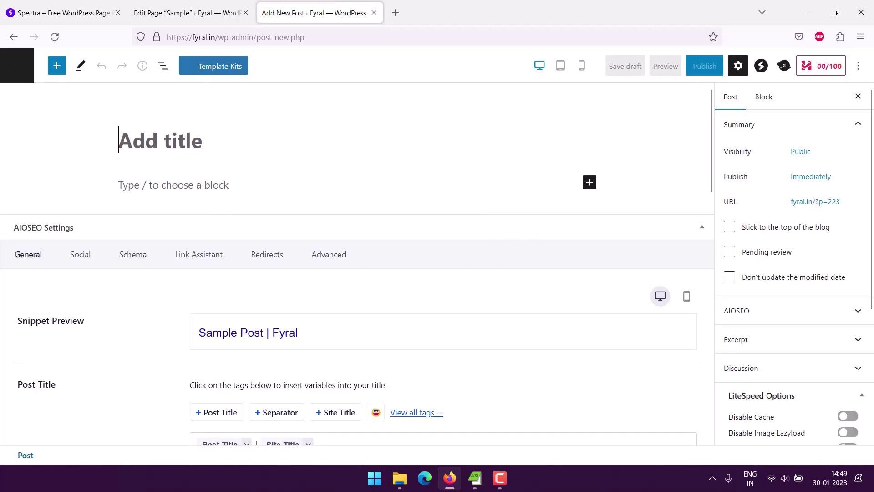
pyautogui.scroll(-4, 495, 339)
pyautogui.scroll(-3, 499, 328)
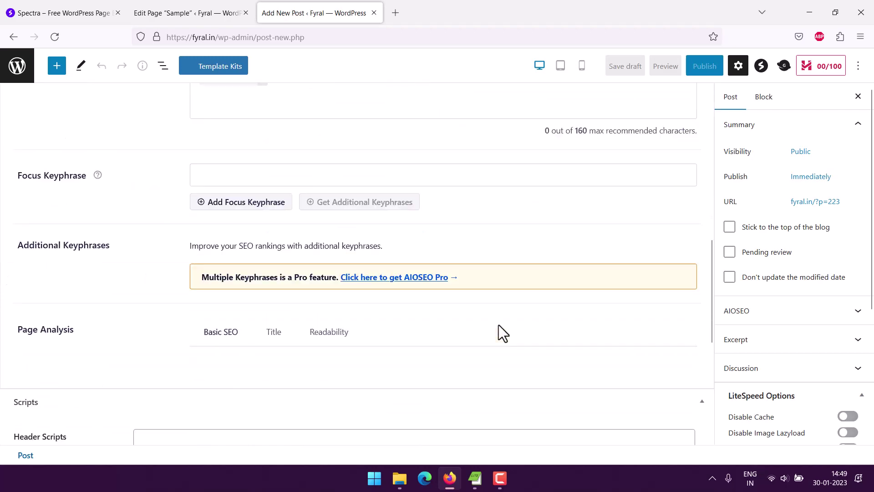
pyautogui.scroll(4, 499, 326)
pyautogui.scroll(3, 498, 323)
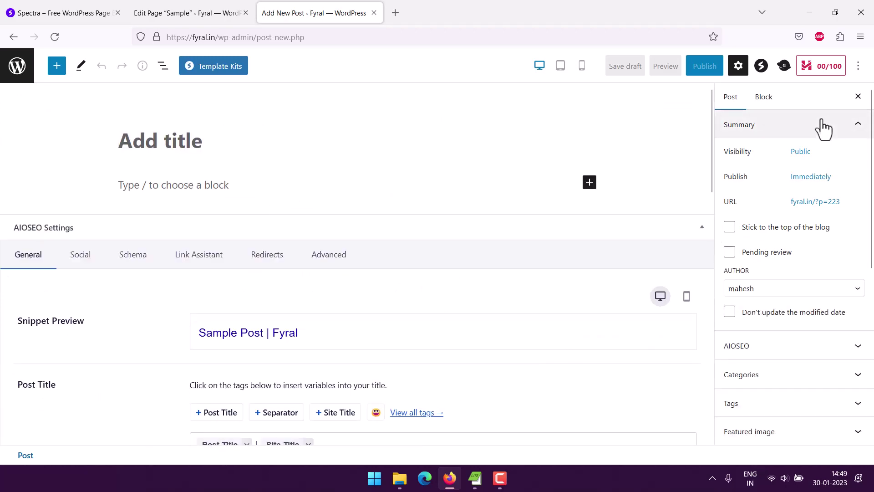
# Collapse the SEO, Scripts and Open Graph meta boxes below the new post editor.
pyautogui.click(701, 229)
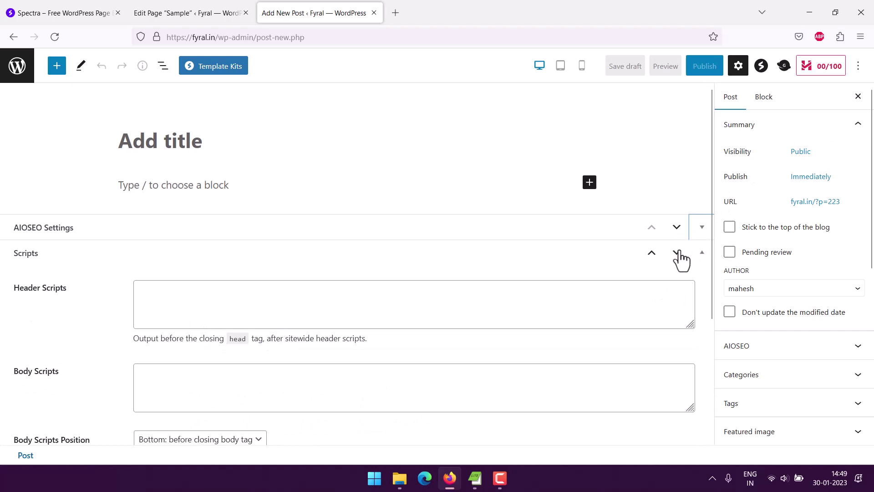
pyautogui.click(701, 258)
pyautogui.click(702, 301)
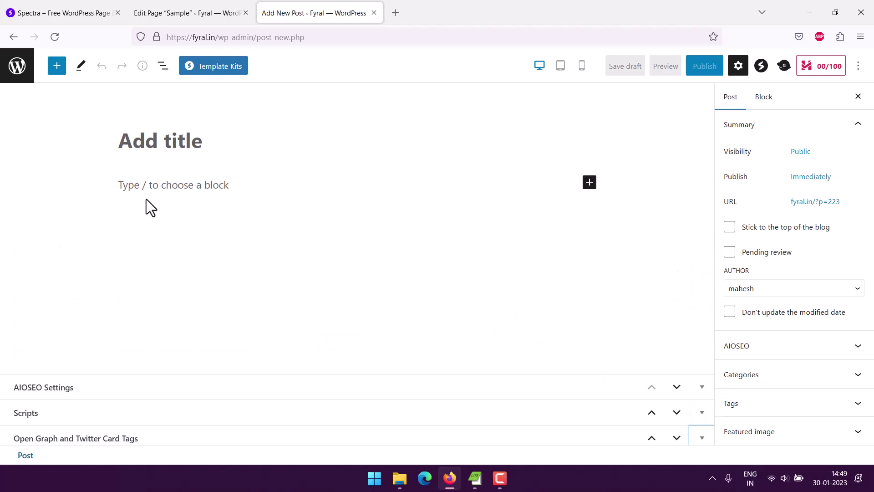
# Title the post 'Hello world!', add the paragraph 'This is demo post!', and publish it.
pyautogui.click(176, 142)
pyautogui.write('Hello ')
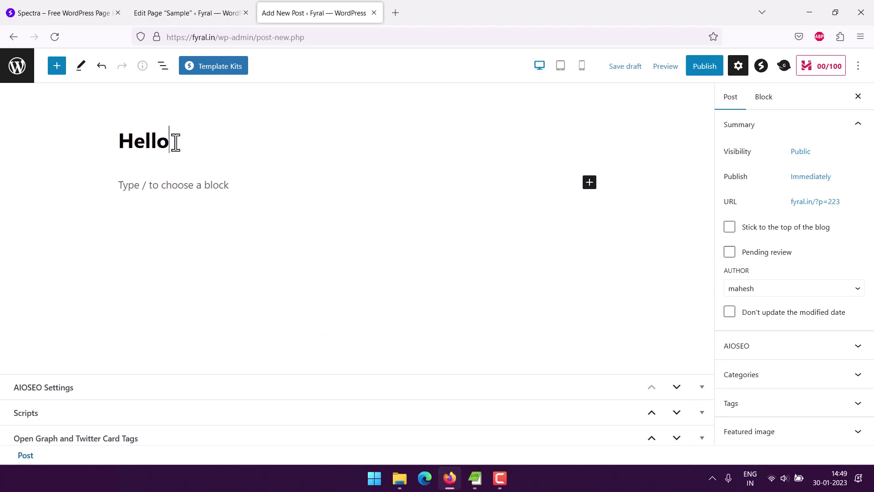
pyautogui.write('world!')
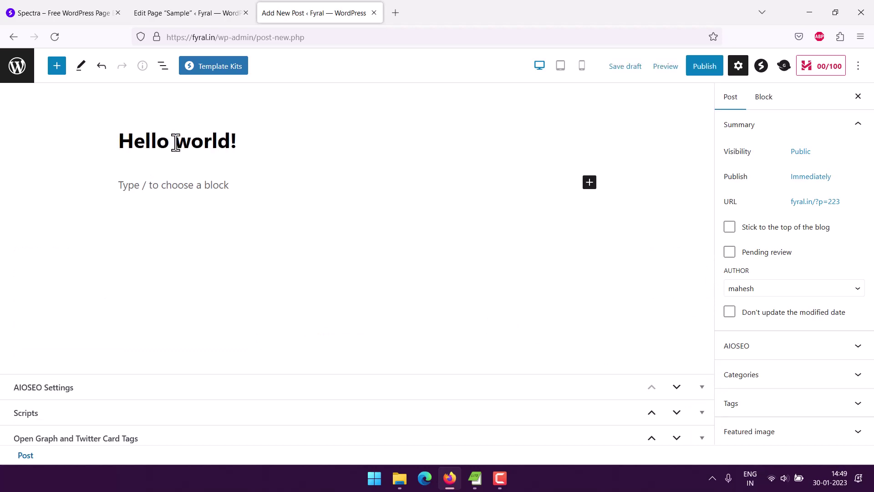
pyautogui.click(158, 195)
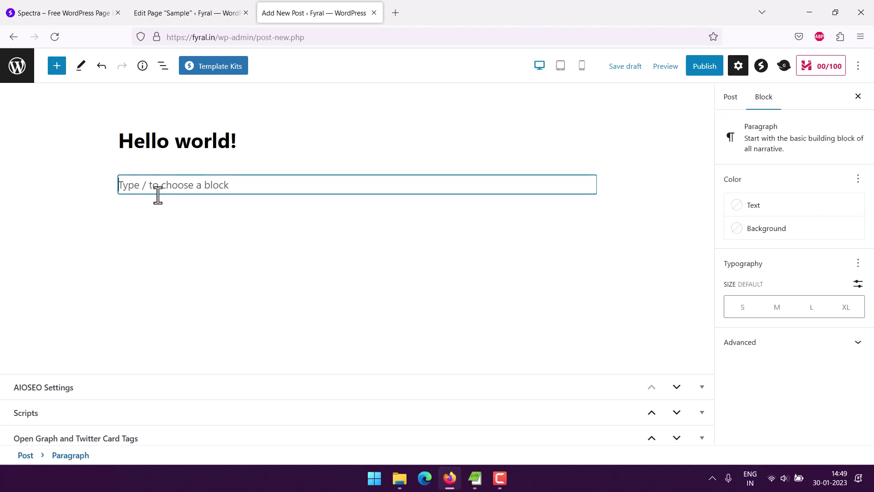
pyautogui.write('This is demo post!')
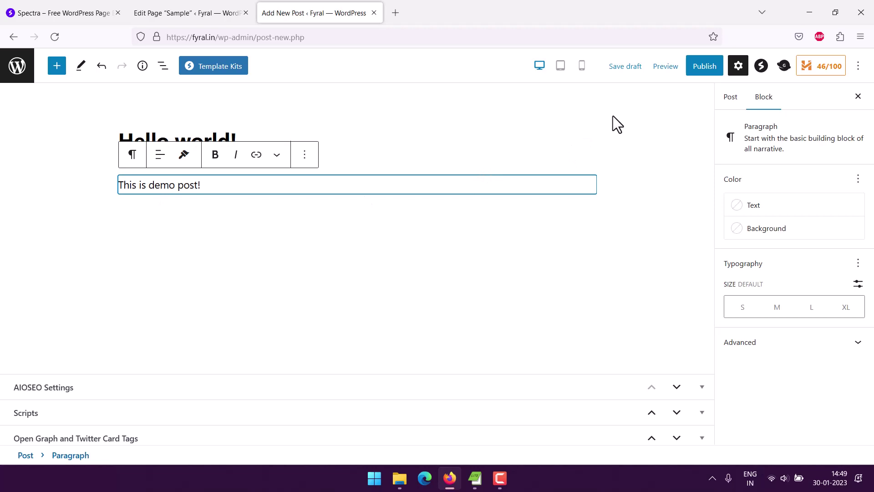
pyautogui.click(707, 69)
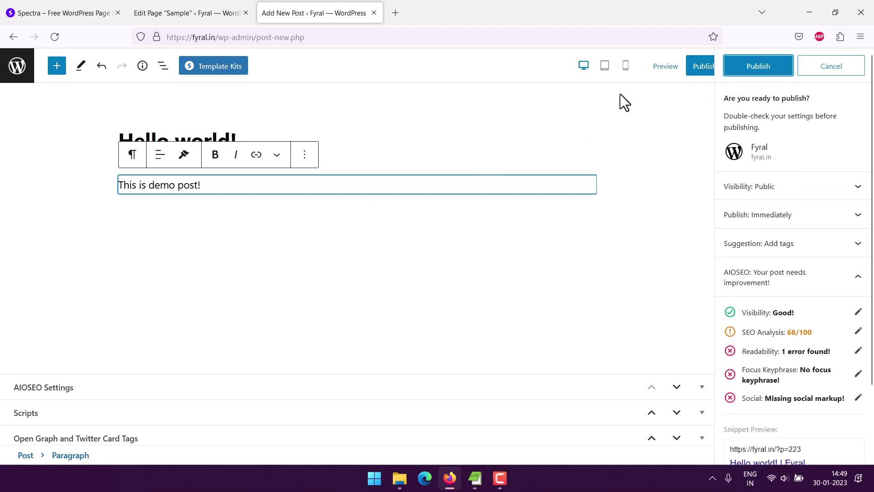
pyautogui.click(759, 70)
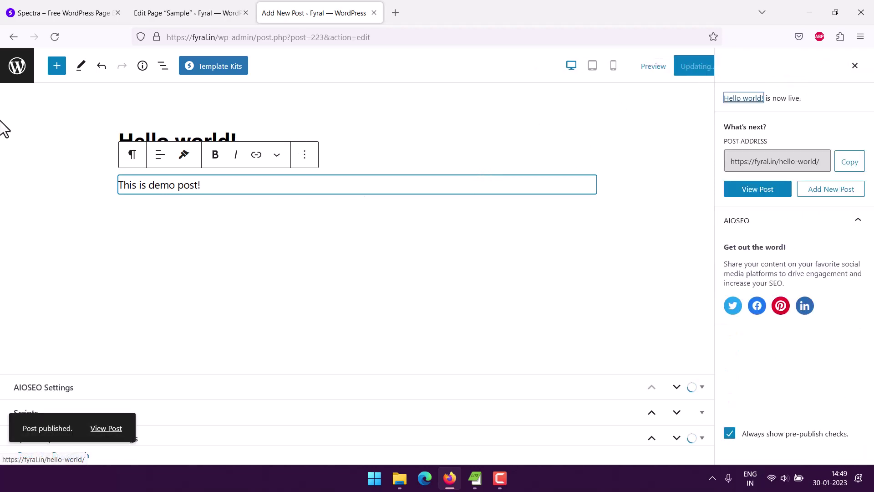
# Open the published post in a new tab, delete the empty Post Carousel, and view Posts.
pyautogui.rightClick(110, 426)
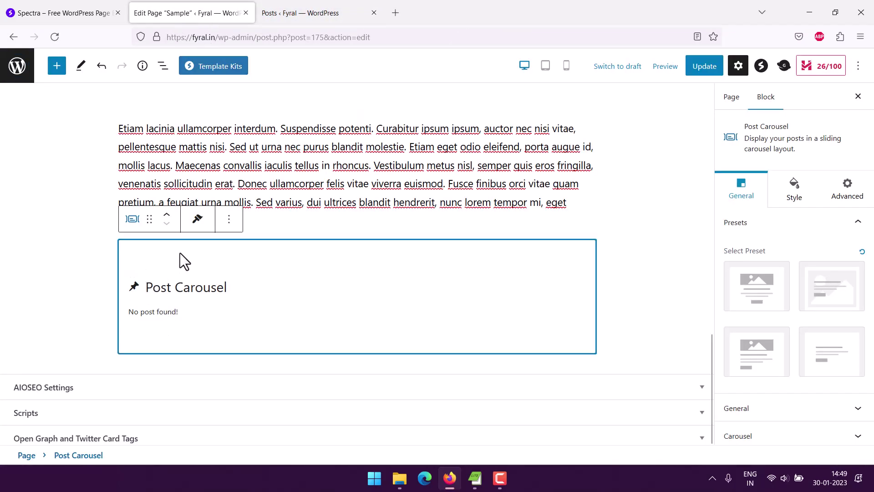
pyautogui.click(228, 218)
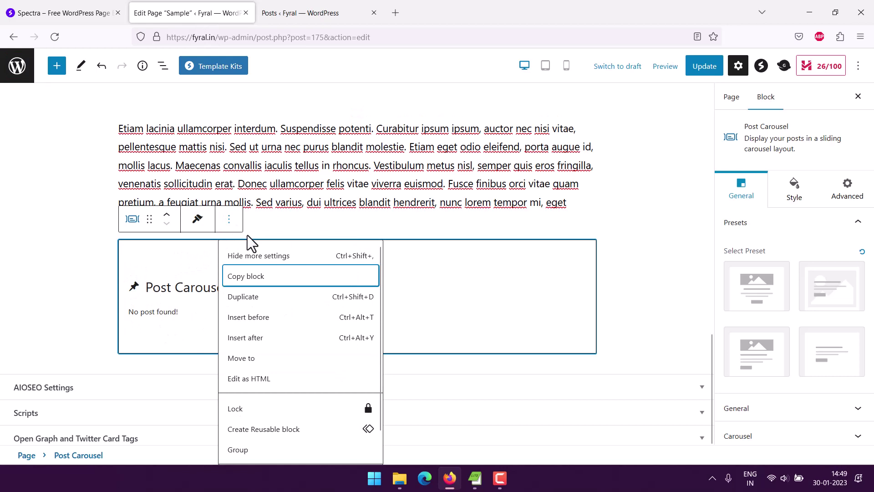
pyautogui.scroll(-1, 289, 357)
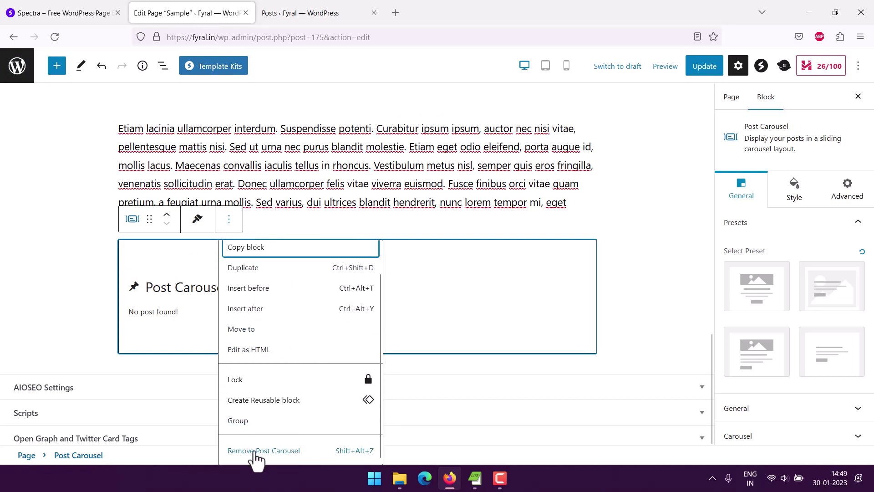
pyautogui.hotkey('shift', 'alt', 'z')
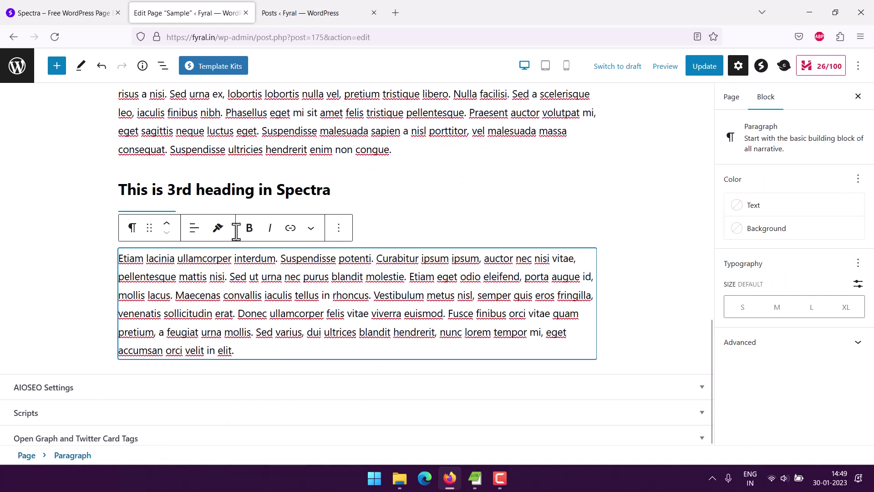
pyautogui.click(295, 13)
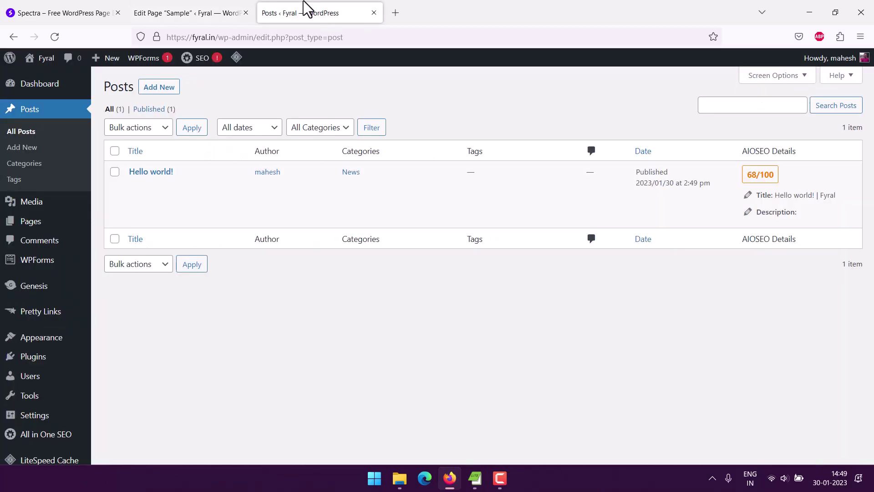
# Refresh the All Posts list to begin a second post.
pyautogui.click(126, 112)
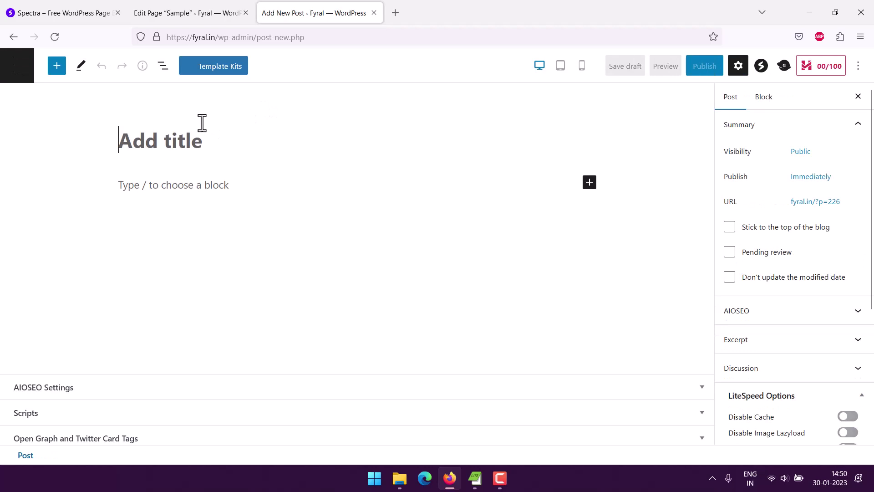
pyautogui.write('Demo Blocks')
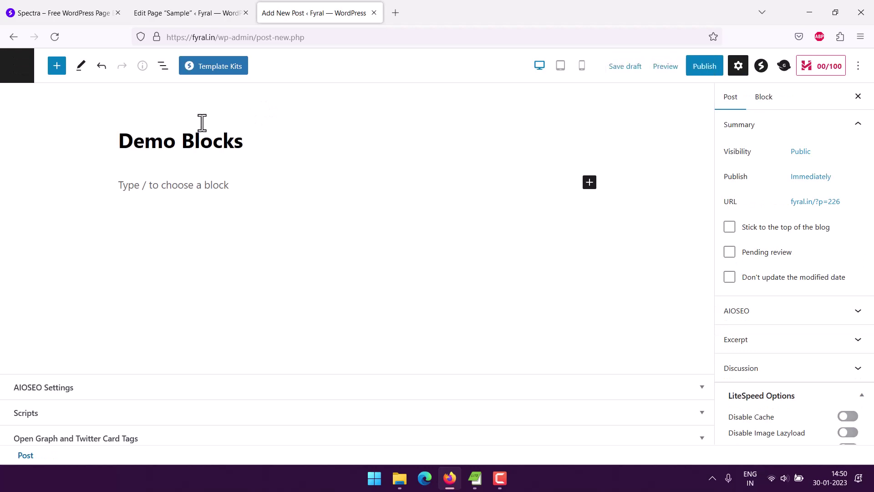
# Add the paragraph 'gutenberg block demo page.' to 'Demo Blocks' and publish the post.
pyautogui.click(177, 183)
pyautogui.write('g')
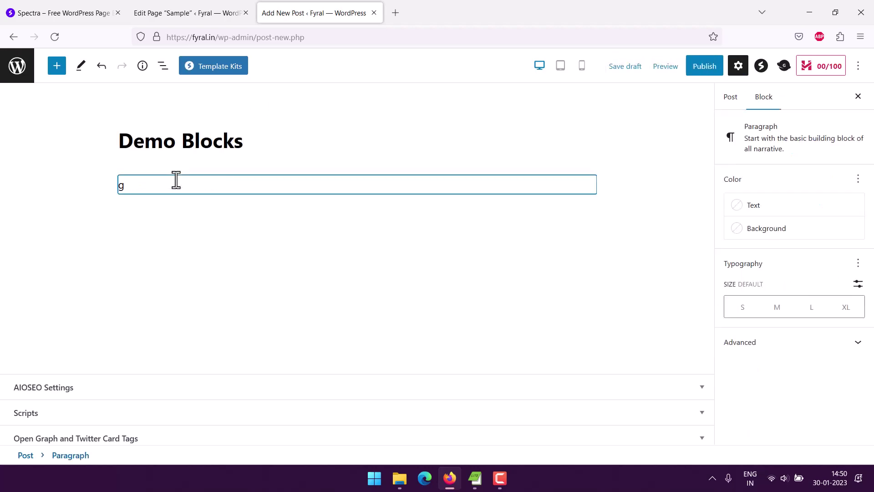
pyautogui.write('utenberg ')
pyautogui.write('block demo page.')
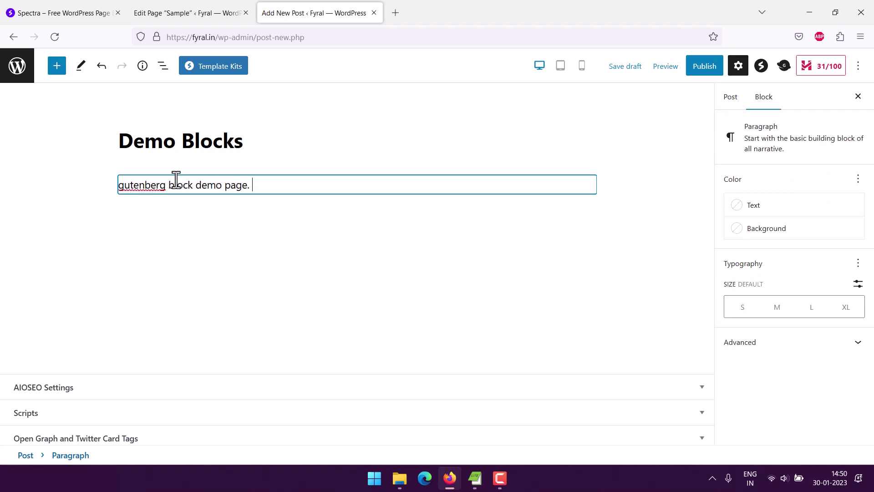
pyautogui.click(704, 66)
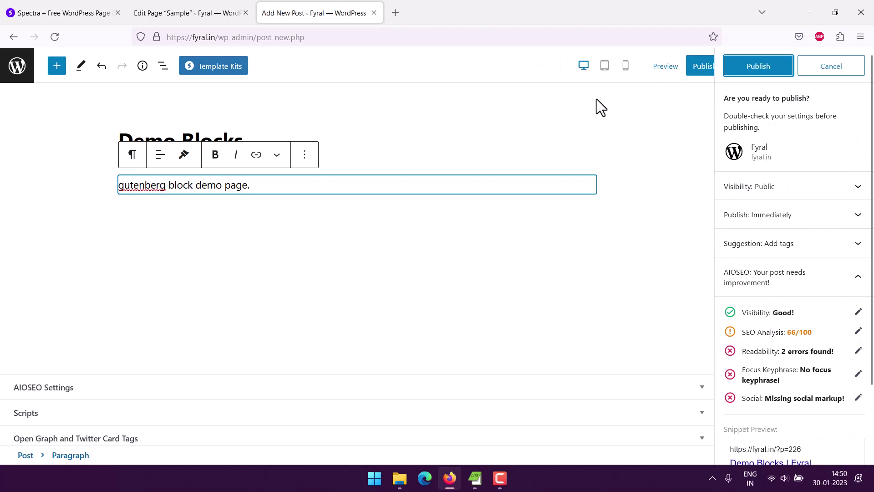
pyautogui.click(758, 66)
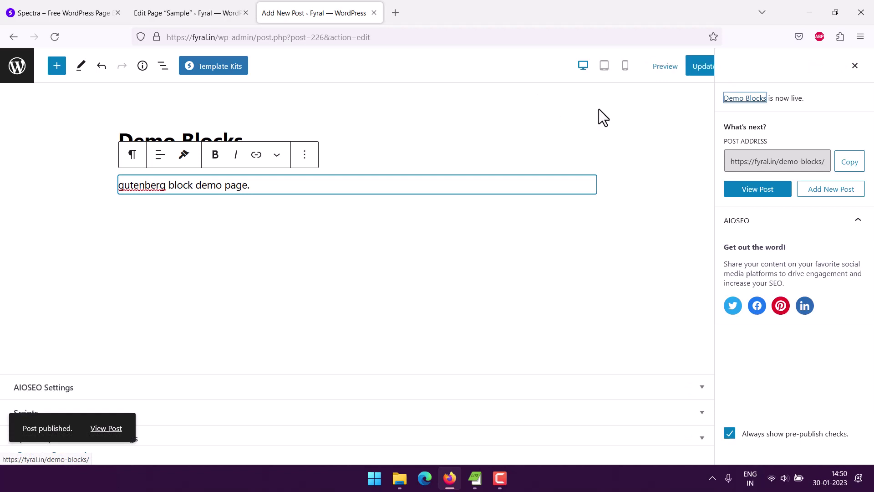
# Back on the Sample page, insert a Spectra Post Carousel block at the page end.
pyautogui.click(374, 13)
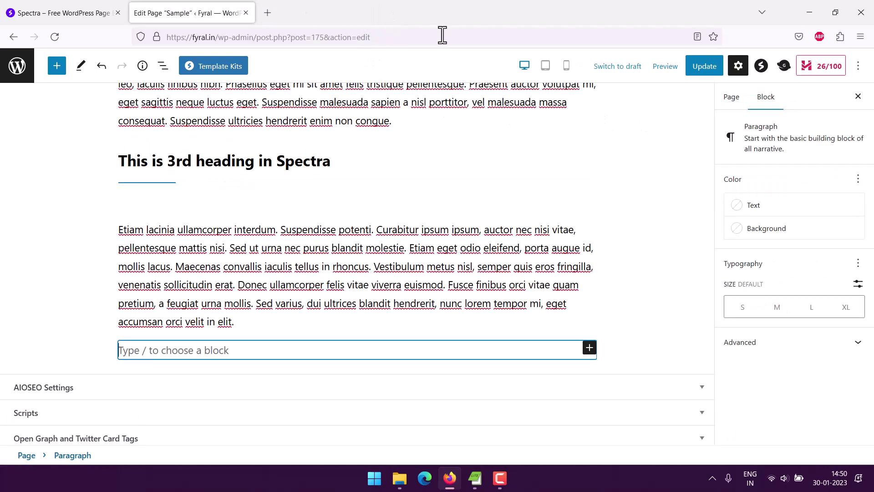
pyautogui.click(588, 348)
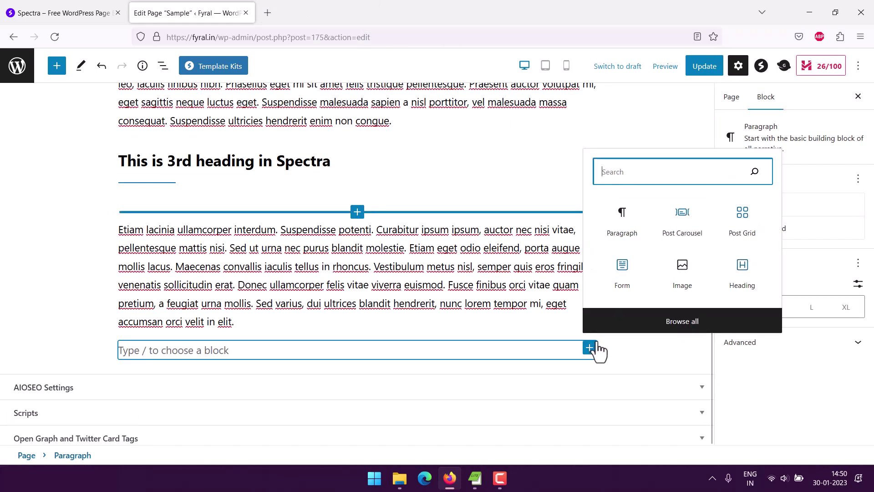
pyautogui.click(659, 321)
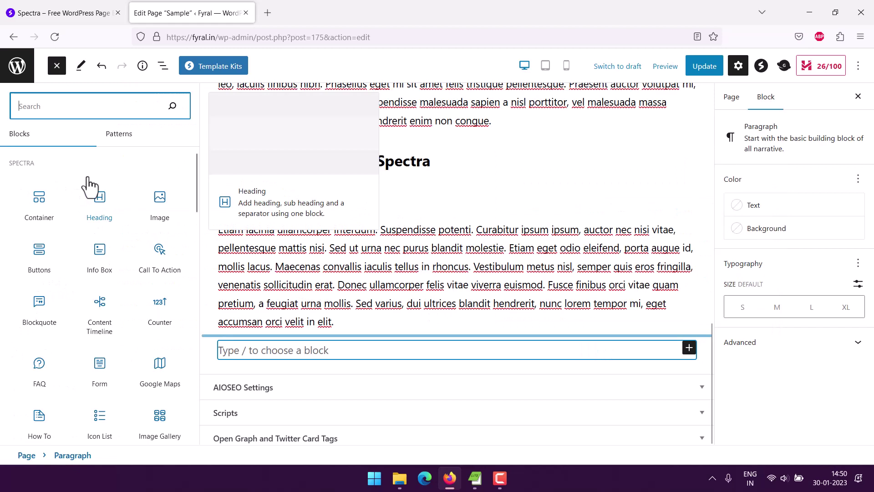
pyautogui.scroll(-5, 133, 267)
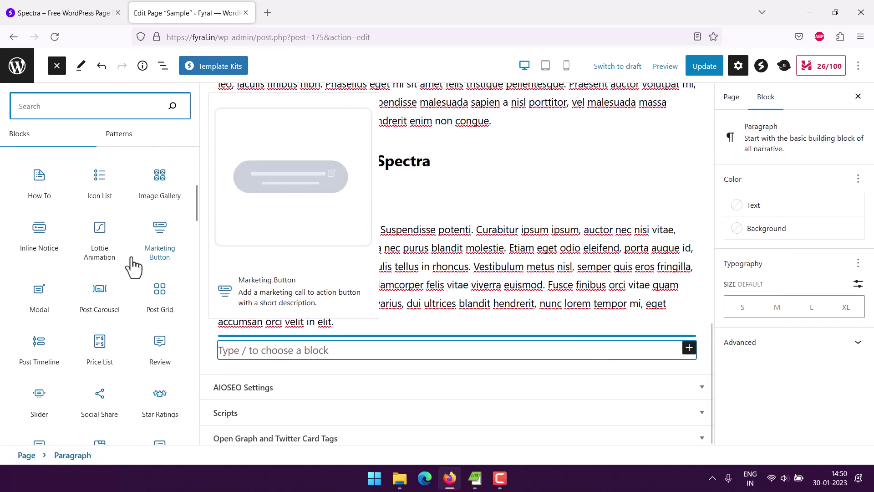
pyautogui.click(99, 294)
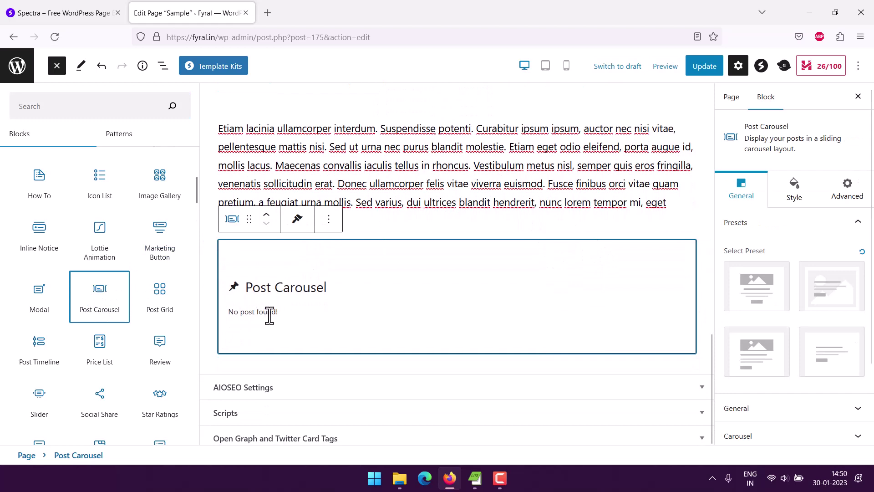
pyautogui.click(383, 311)
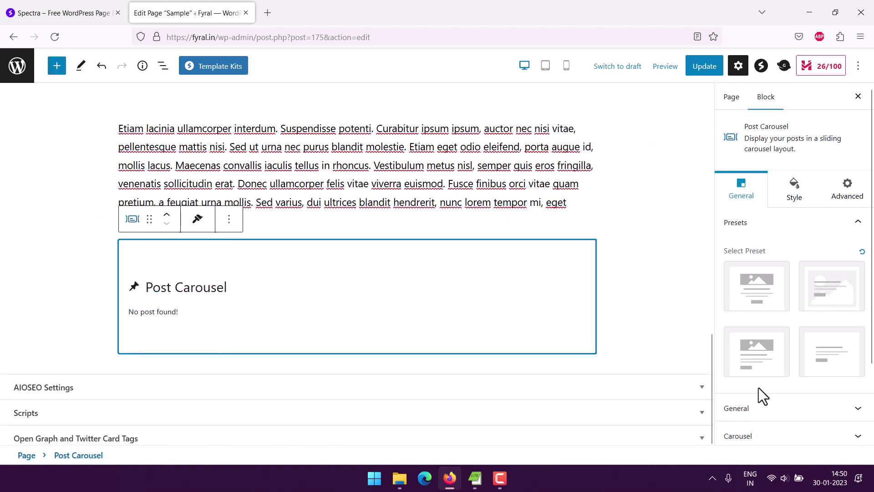
# Set the carousel's Post Type to Pages in its General settings.
pyautogui.click(831, 408)
pyautogui.scroll(-2, 831, 410)
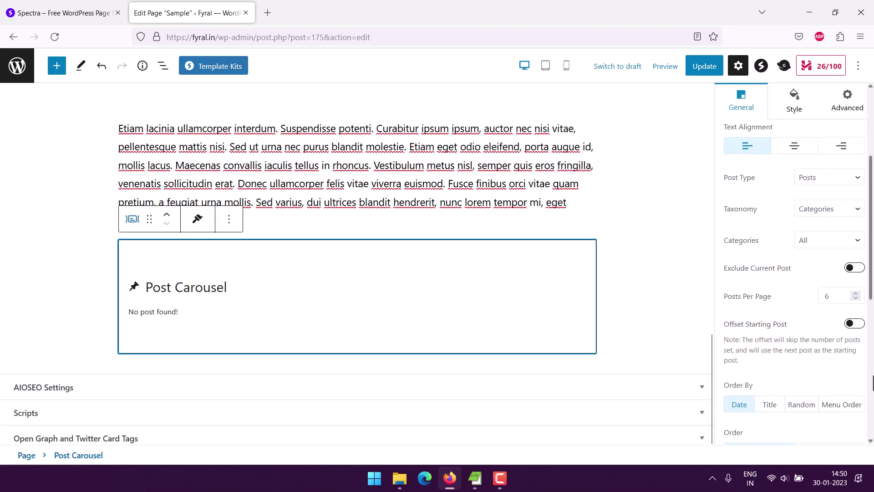
pyautogui.click(813, 213)
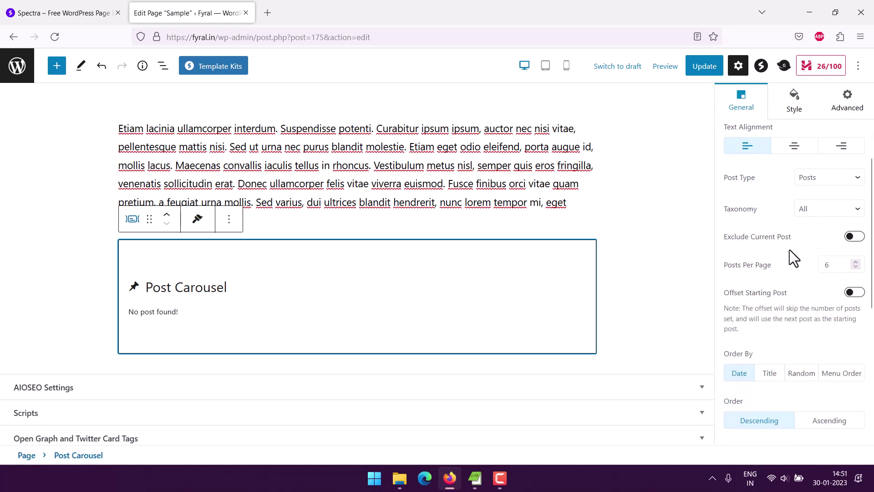
pyautogui.click(826, 179)
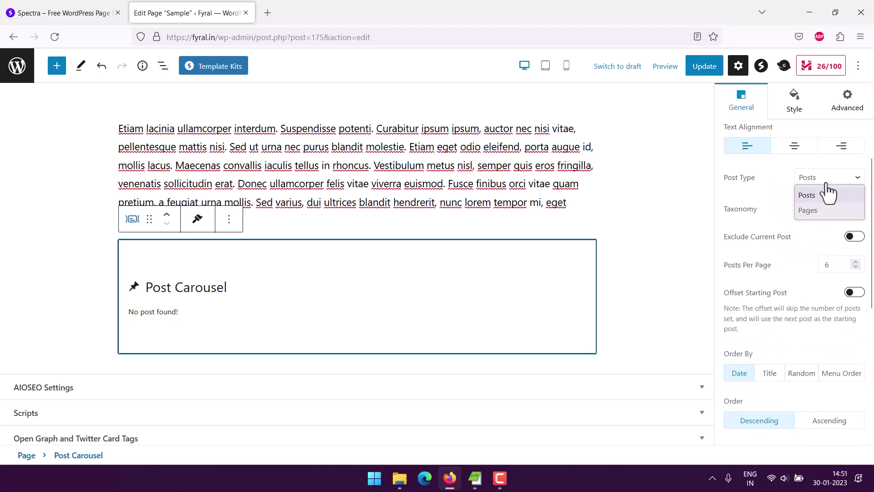
pyautogui.click(813, 213)
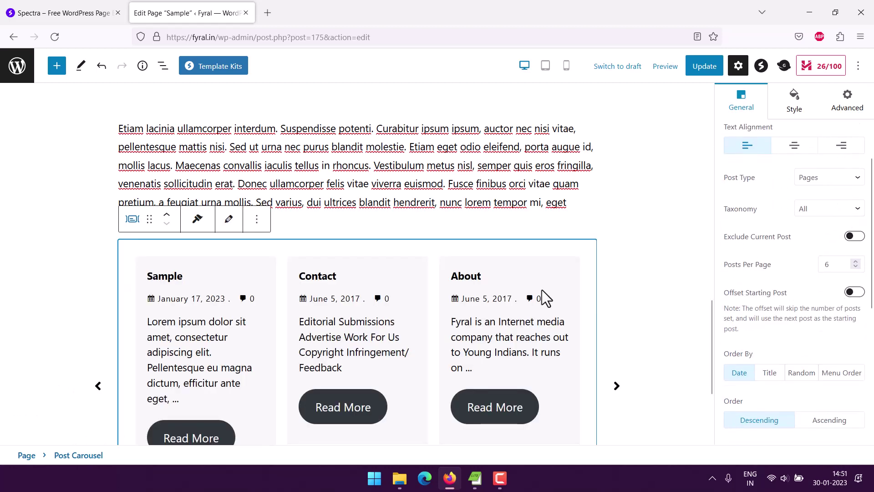
pyautogui.scroll(-3, 656, 307)
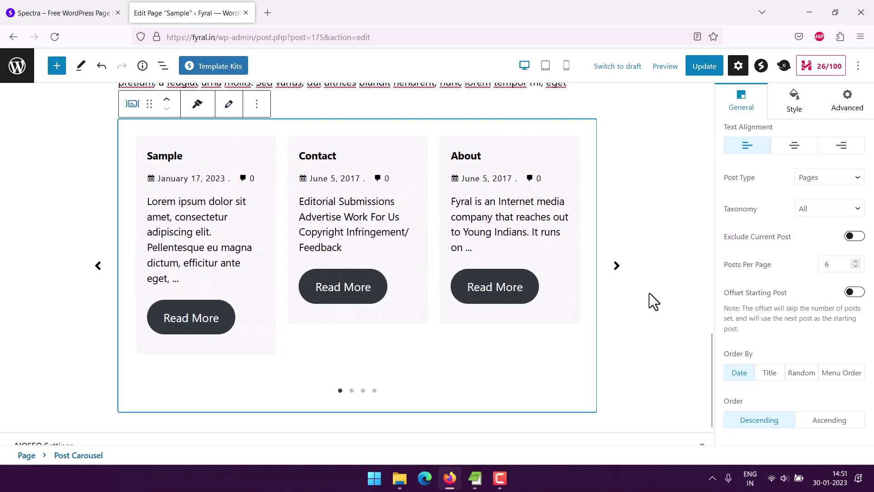
# Save the Sample page update and open the published page in a new tab.
pyautogui.click(703, 65)
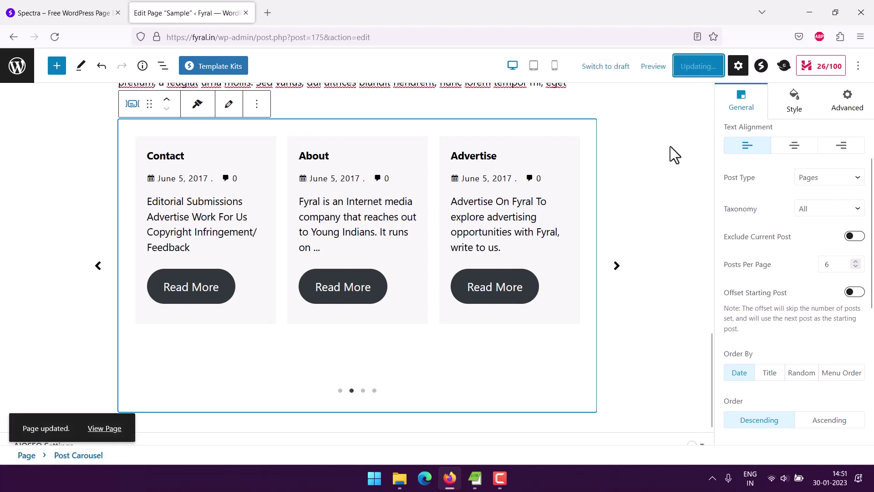
pyautogui.rightClick(119, 432)
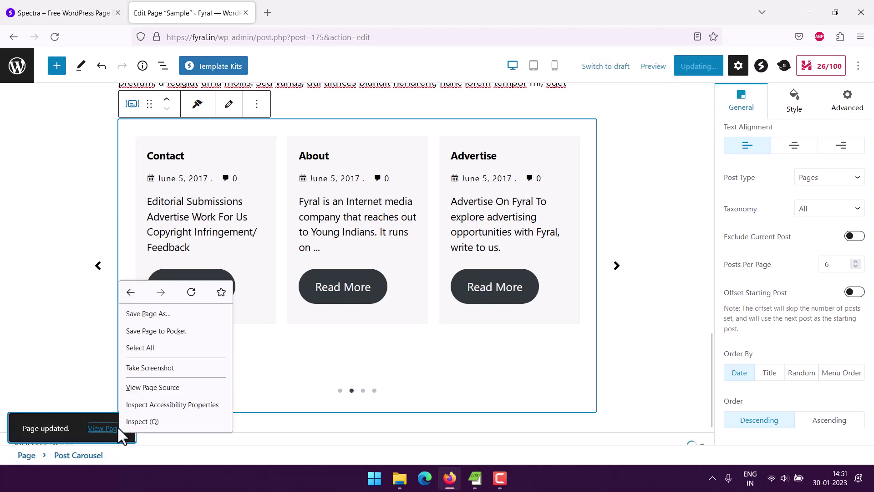
pyautogui.rightClick(103, 428)
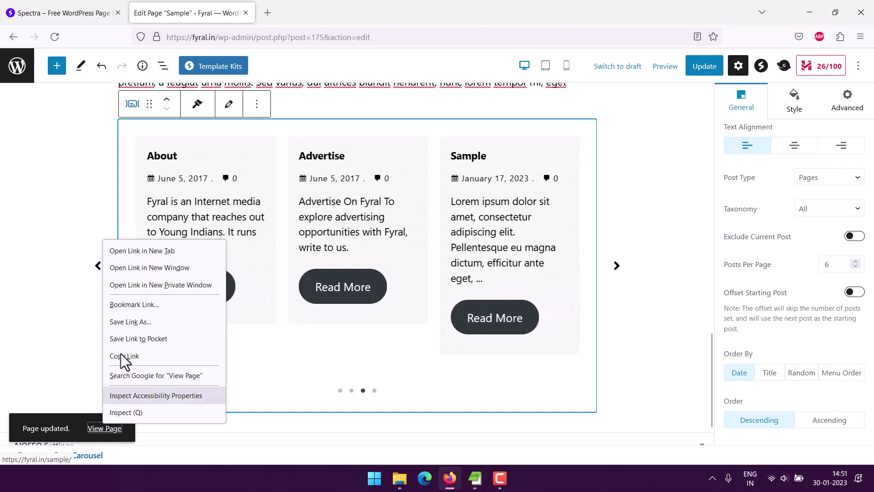
pyautogui.click(128, 252)
# Cycle the live carousel through Sample, Contact, About and Advertise pages, then close the tab.
pyautogui.click(309, 15)
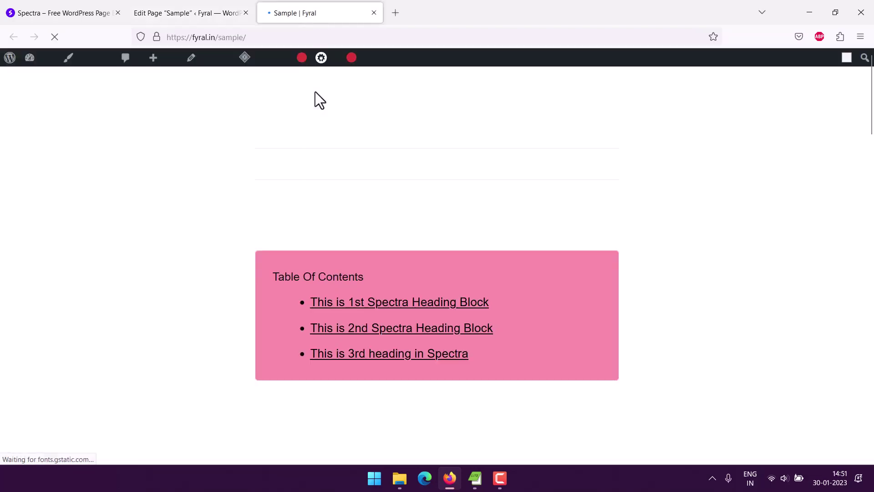
pyautogui.scroll(-5, 271, 154)
pyautogui.scroll(-5, 200, 167)
pyautogui.scroll(-5, 190, 147)
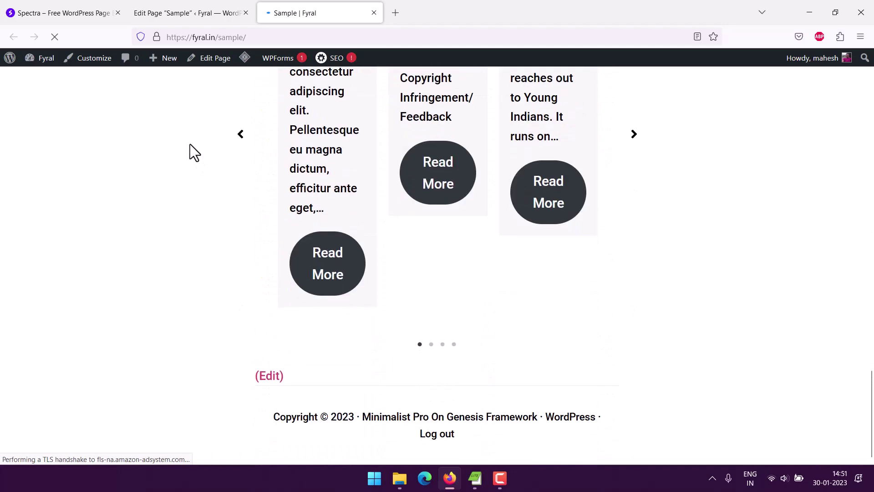
pyautogui.scroll(3, 191, 144)
pyautogui.scroll(-1, 638, 246)
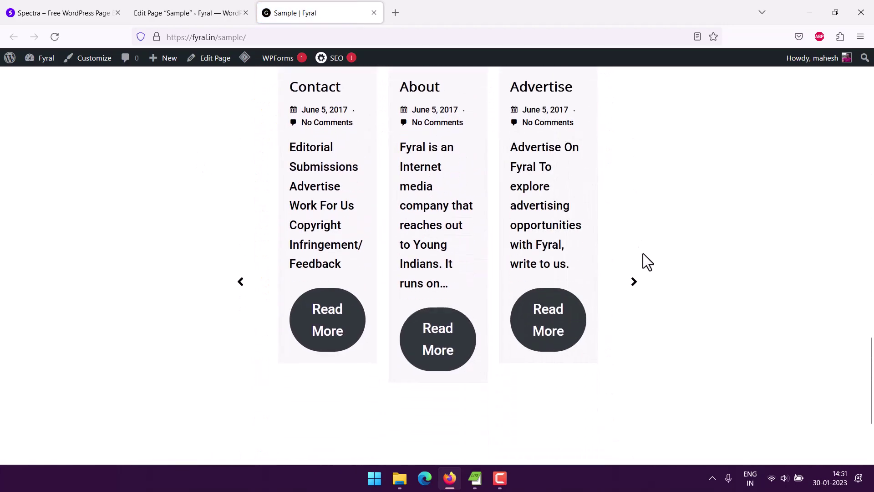
pyautogui.click(634, 283)
pyautogui.click(634, 282)
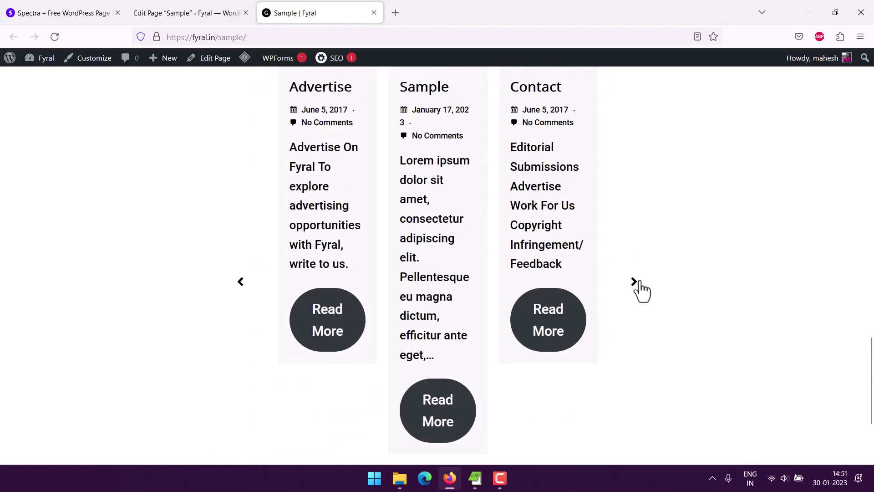
pyautogui.click(634, 282)
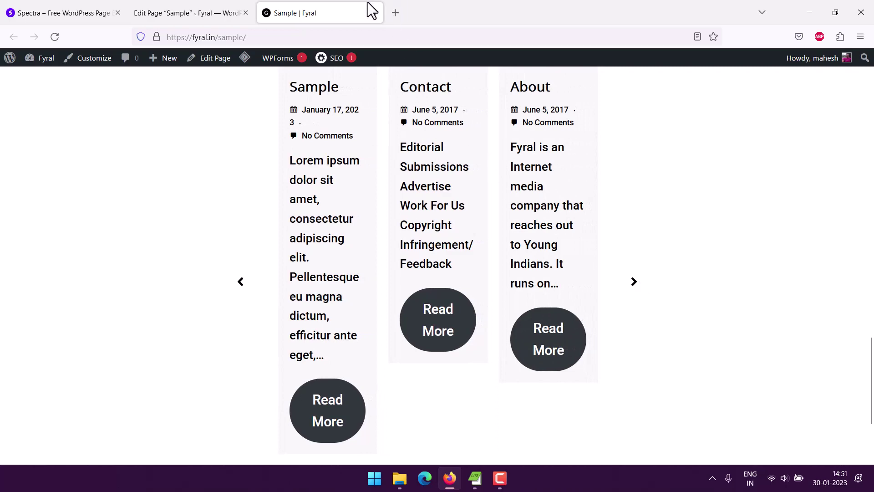
pyautogui.click(372, 15)
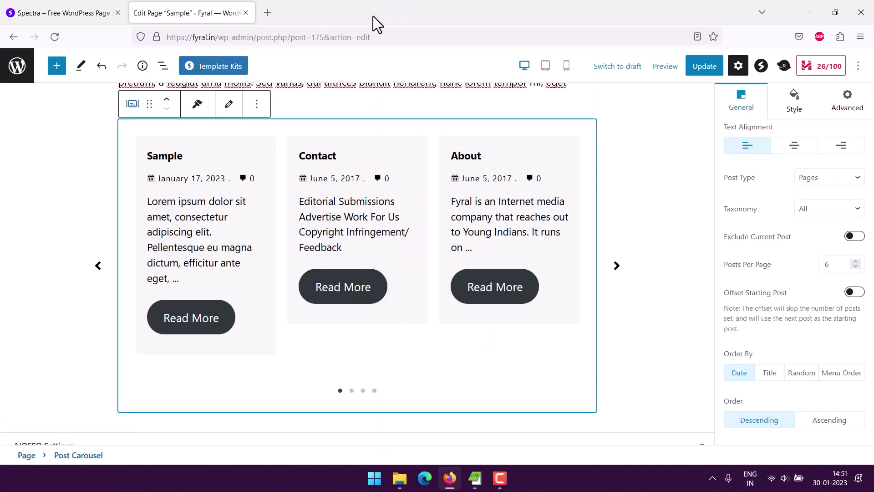
# Expand the Post Carousel's Title, Meta, Read More Link, Image, and Arrow and Dots style panels.
pyautogui.click(792, 106)
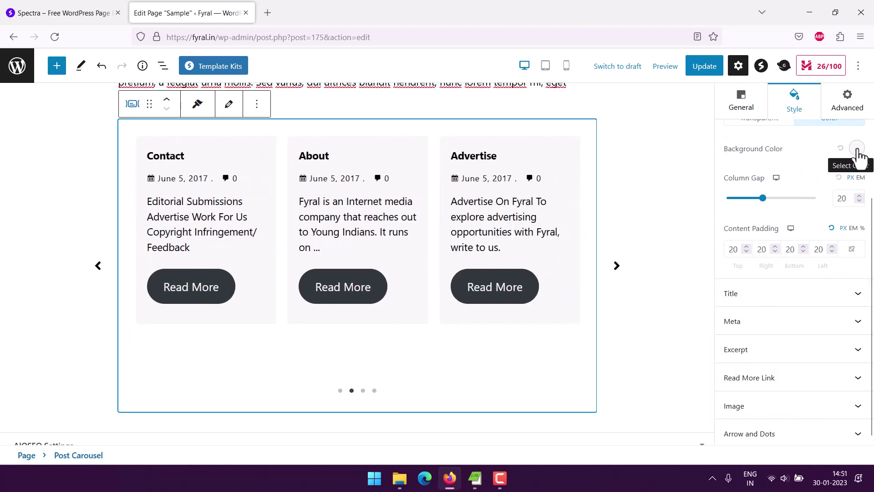
pyautogui.click(781, 297)
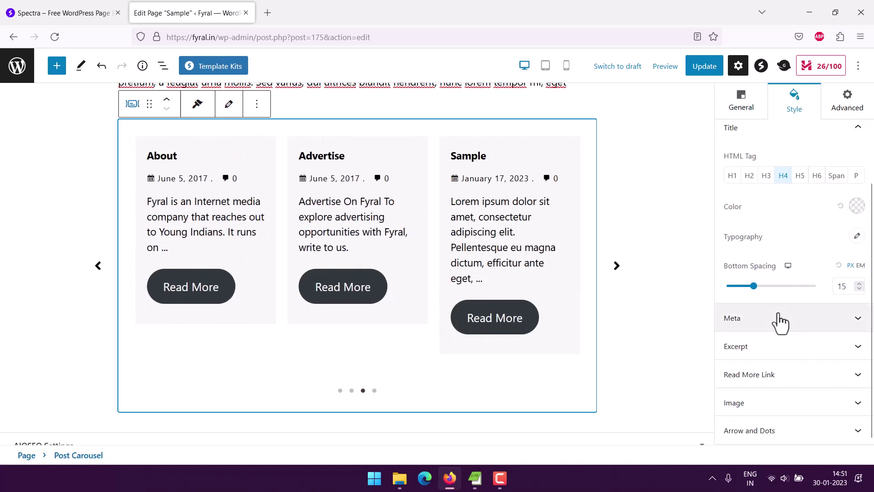
pyautogui.click(780, 320)
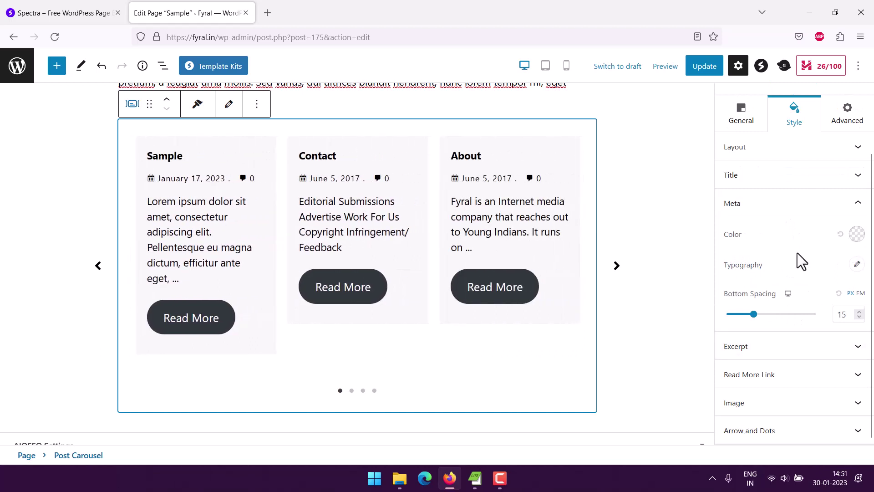
pyautogui.click(813, 375)
pyautogui.scroll(-1, 758, 381)
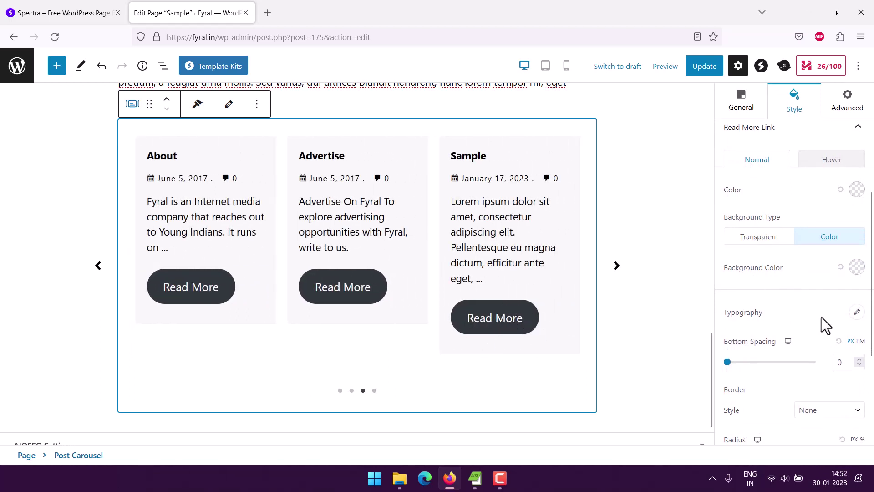
pyautogui.scroll(-3, 819, 320)
pyautogui.scroll(-1, 820, 314)
pyautogui.click(753, 408)
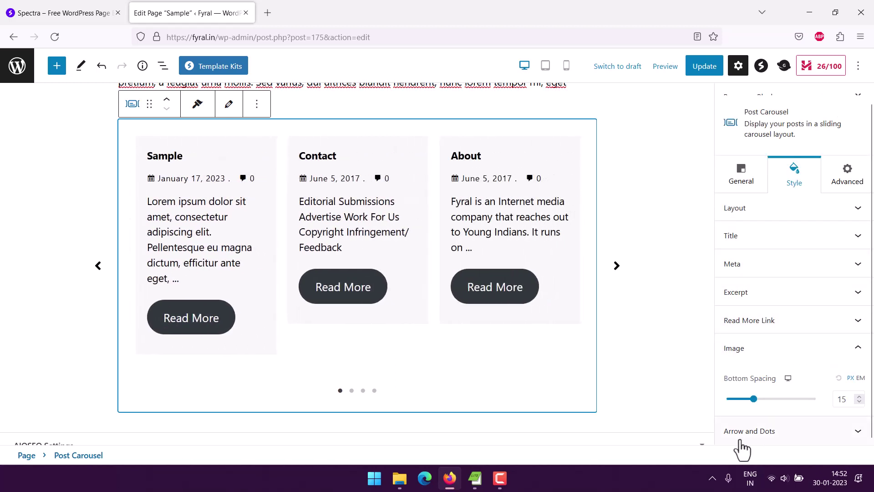
pyautogui.click(833, 444)
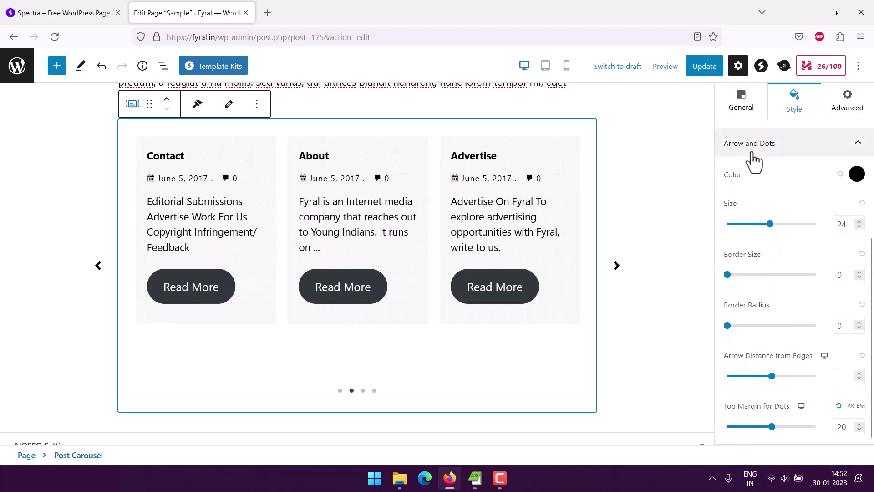